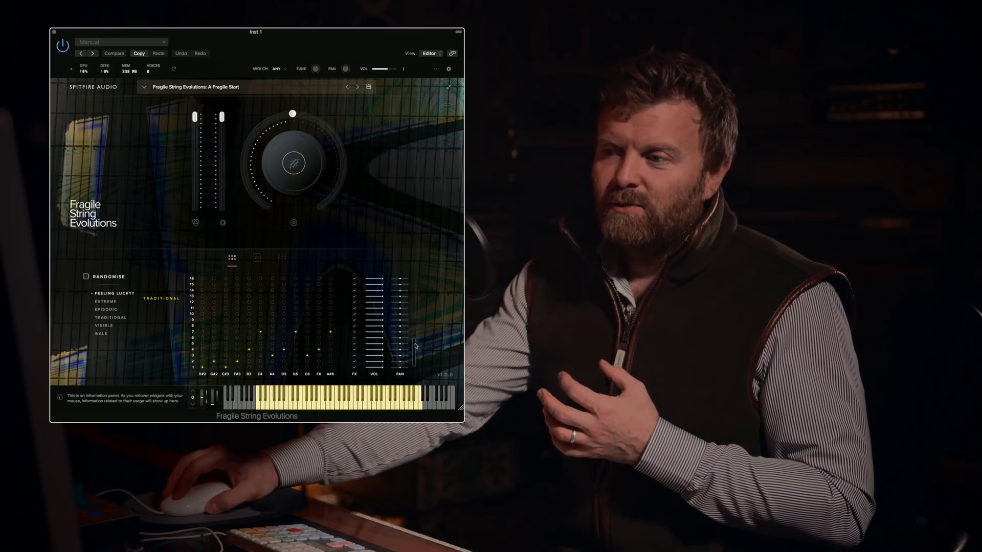
pyautogui.moveTo(414, 354)
pyautogui.mouseDown()
pyautogui.moveTo(417, 303)
pyautogui.moveTo(415, 362)
pyautogui.mouseUp()
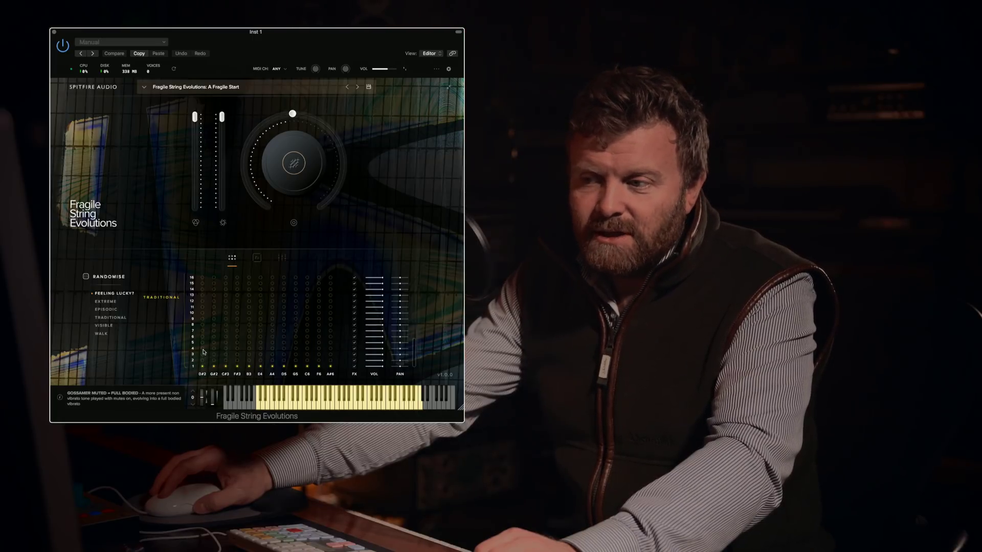
# Assign the ninth evolution, Delicate + Beautiful Siren, to every note in the grid.
pyautogui.click(204, 321)
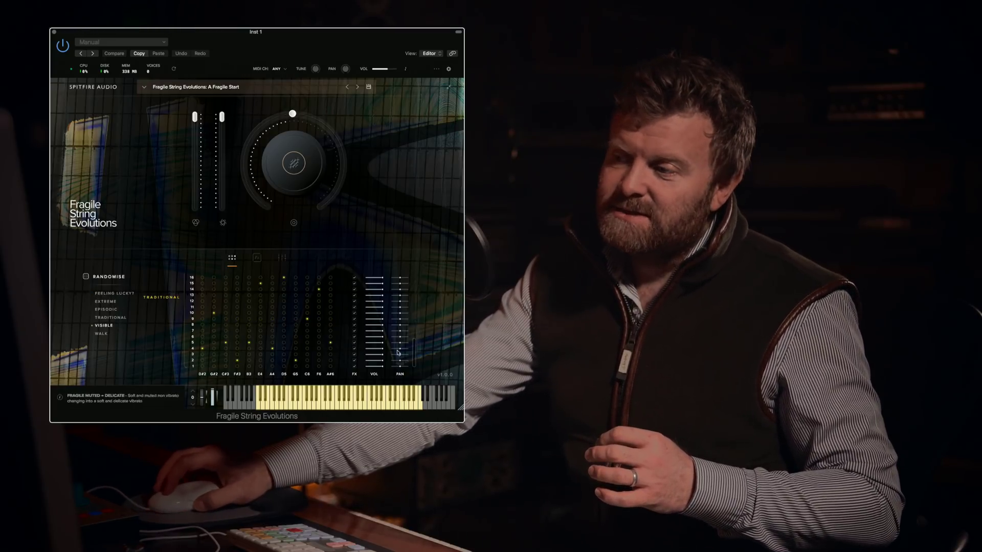
# Scroll the evolution grid to review the Visible-randomised evolution assignments.
pyautogui.moveTo(415, 351); pyautogui.dragTo(414, 329)
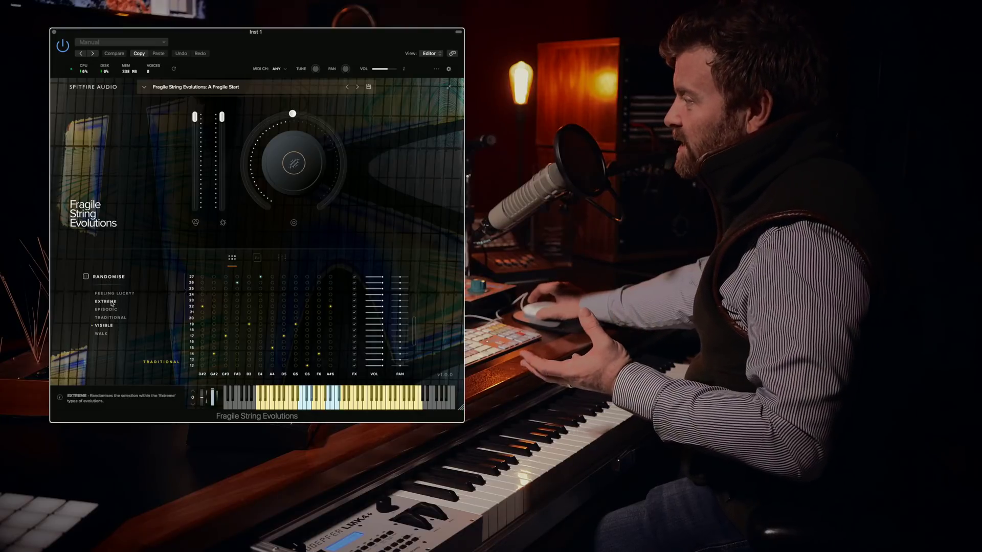
# Randomise every note's evolution from the Traditional category.
pyautogui.click(116, 326)
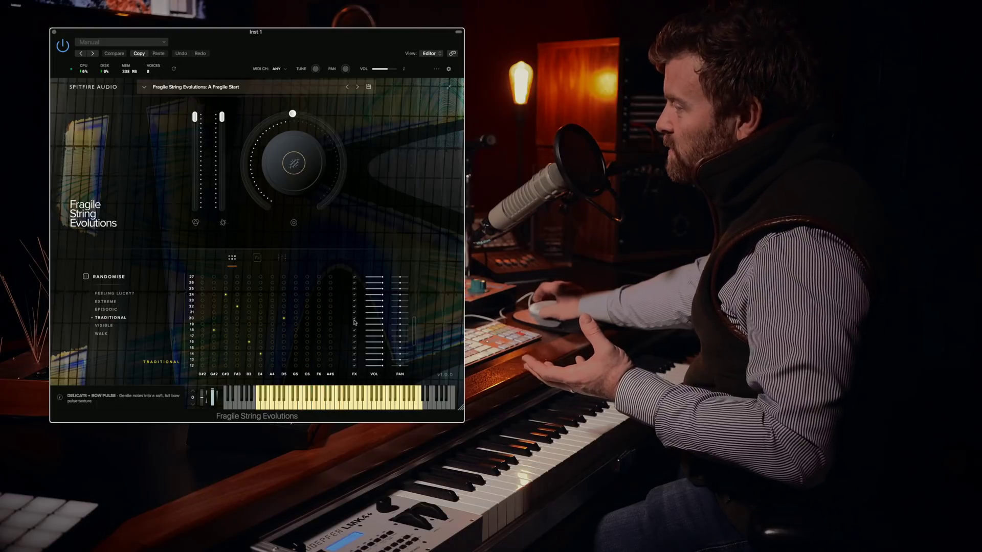
pyautogui.scroll(-3, 412, 353)
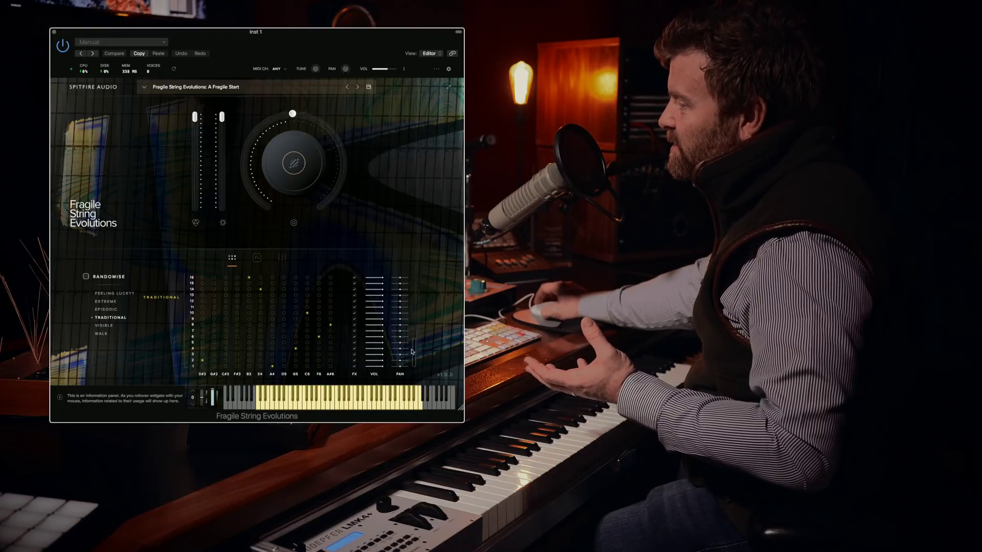
pyautogui.scroll(5, 413, 328)
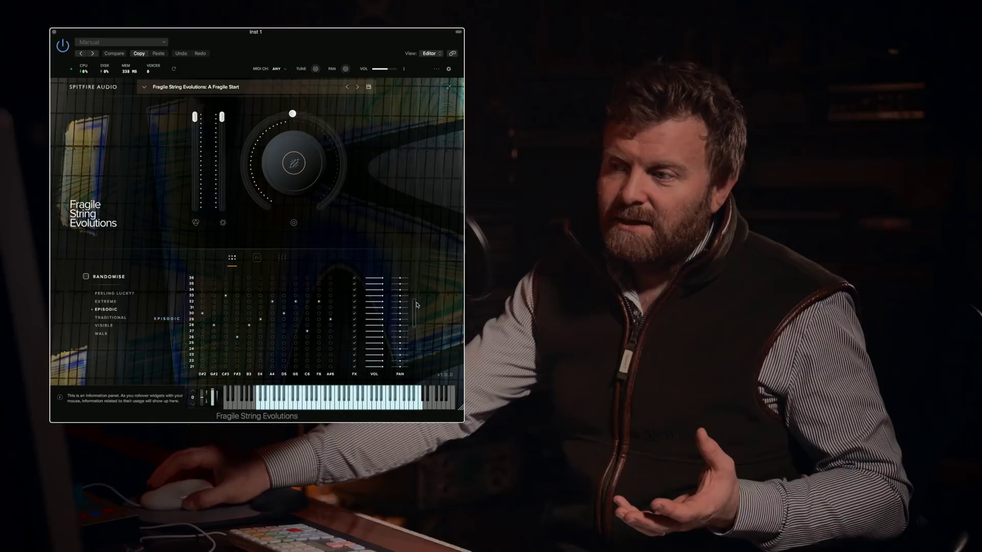
pyautogui.scroll(2, 202, 310)
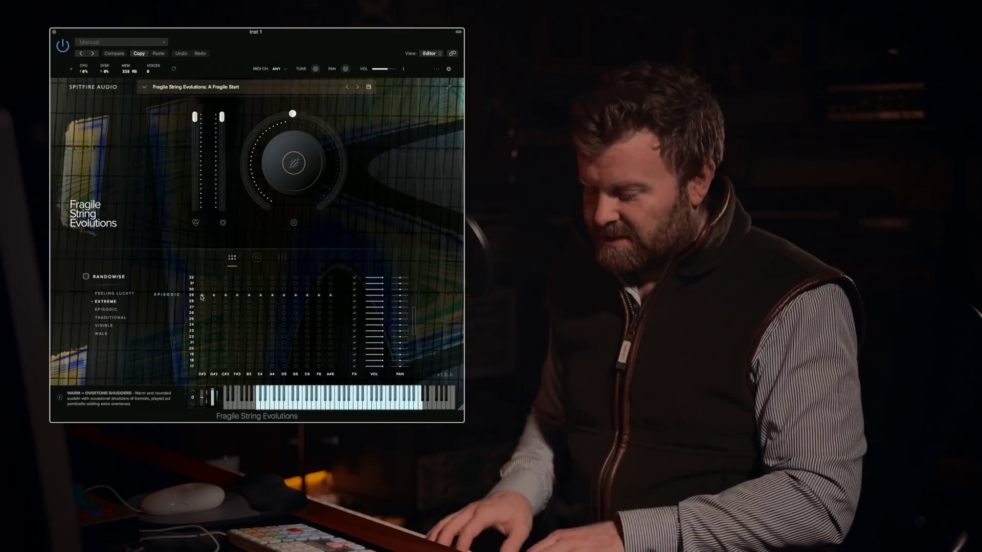
pyautogui.click(283, 258)
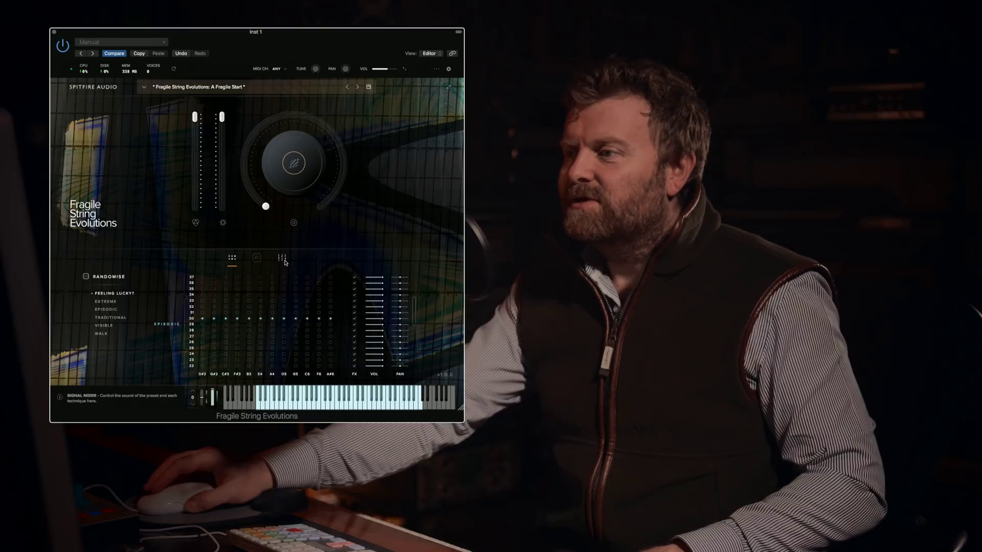
# Show the Signal Mixer page with the Close, Tweaked, Amb and Distort faders.
pyautogui.click(281, 261)
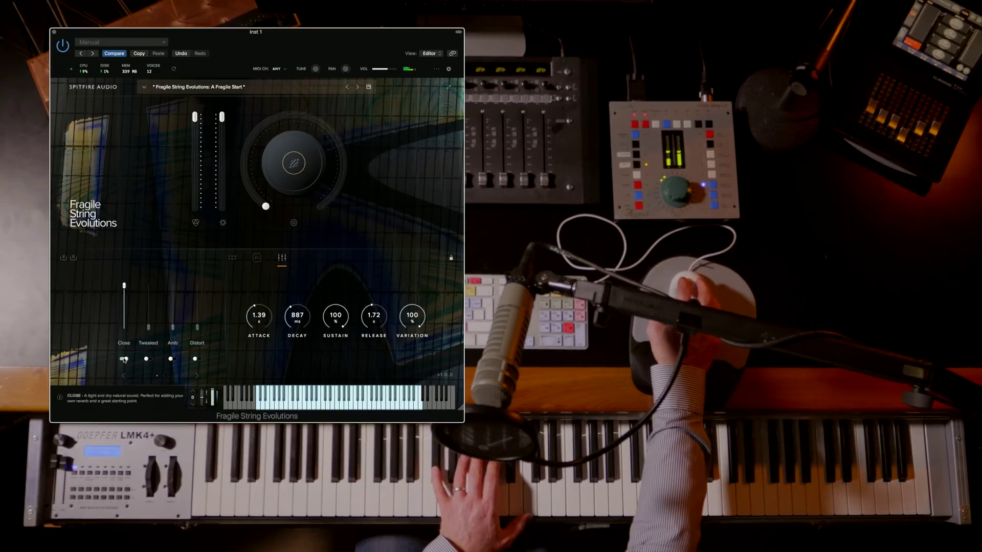
# Bring the Tweaked signal into the mix and turn the Close signal back on.
pyautogui.click(147, 358)
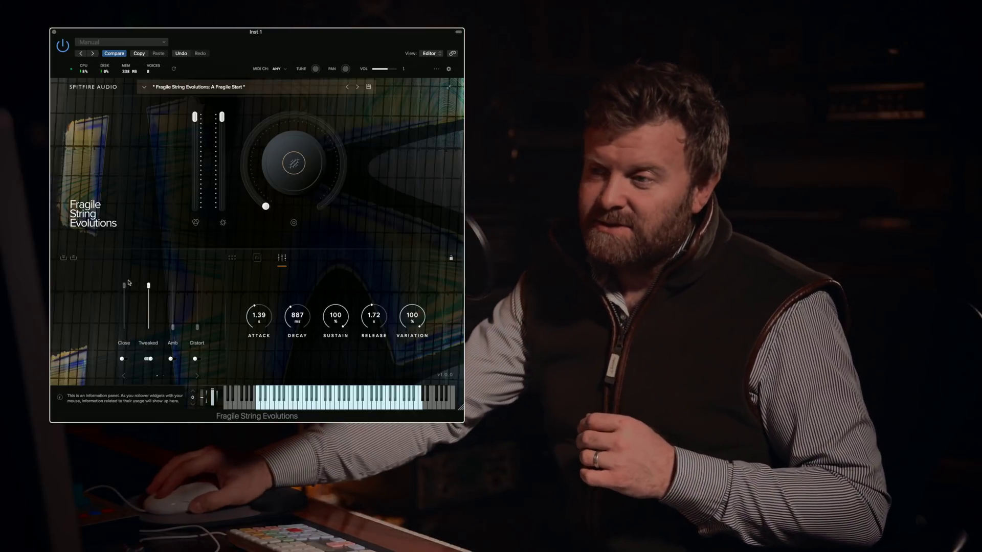
pyautogui.click(123, 358)
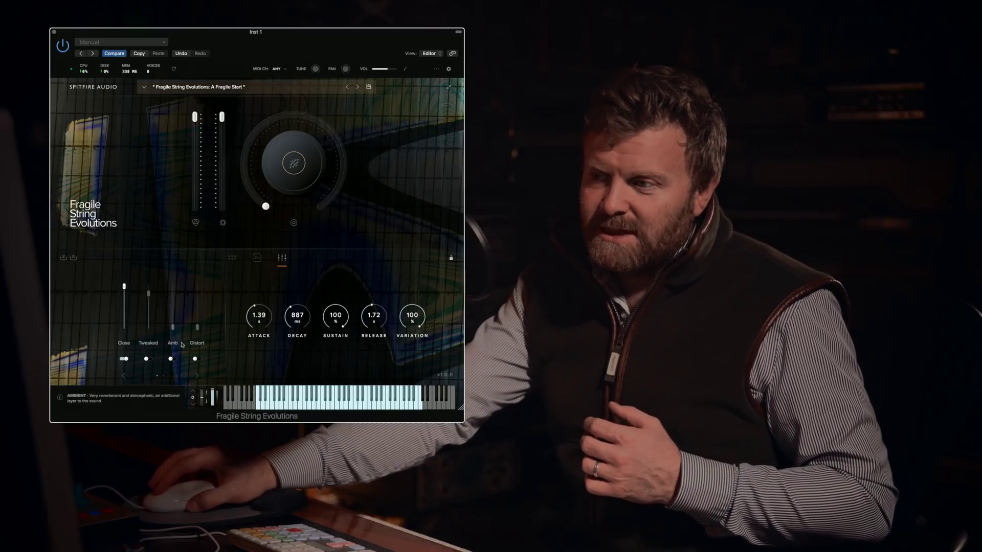
# Raise the Amb fader from the bottom to full level.
pyautogui.moveTo(172, 328); pyautogui.dragTo(173, 286)
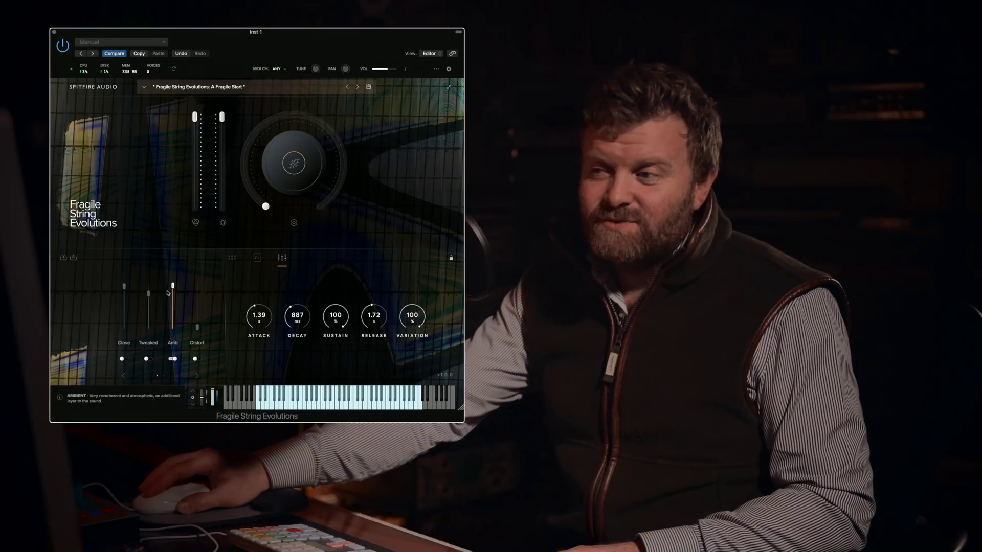
# Lower the Ambient layer level and check the Close layer level.
pyautogui.moveTo(172, 286); pyautogui.dragTo(172, 308)
pyautogui.click(125, 286)
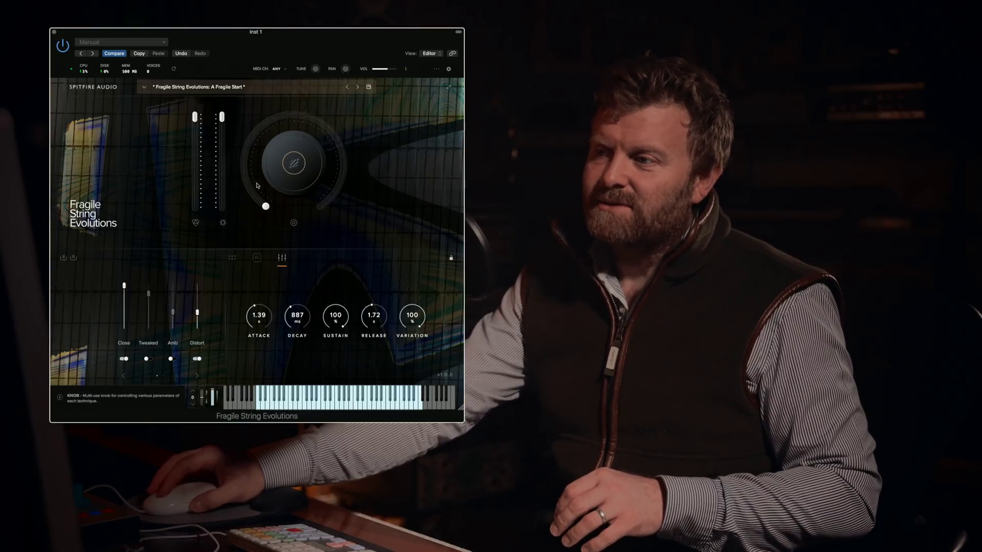
# Turn the large central knob down to 14%.
pyautogui.moveTo(294, 164); pyautogui.dragTo(295, 214)
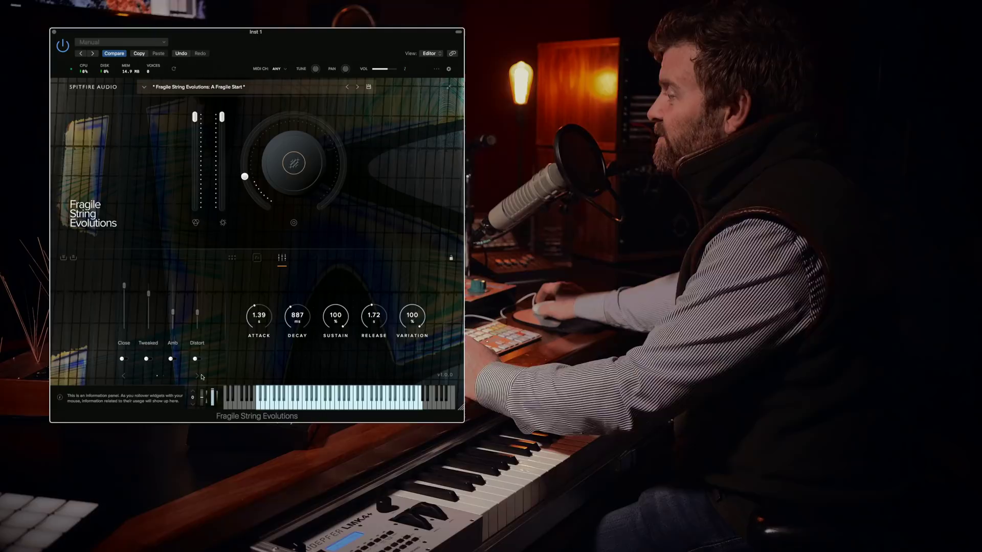
# Show the x2 and x8 stretch layer levels, then adjust the Close layer level.
pyautogui.click(196, 376)
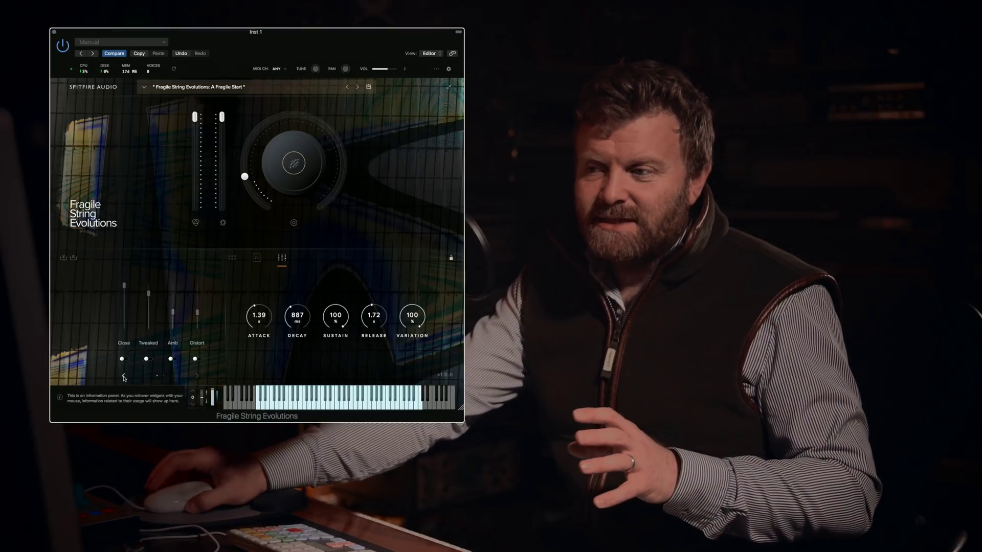
pyautogui.moveTo(123, 285)
pyautogui.mouseDown()
pyautogui.moveTo(125, 322)
pyautogui.moveTo(125, 286)
pyautogui.mouseUp()
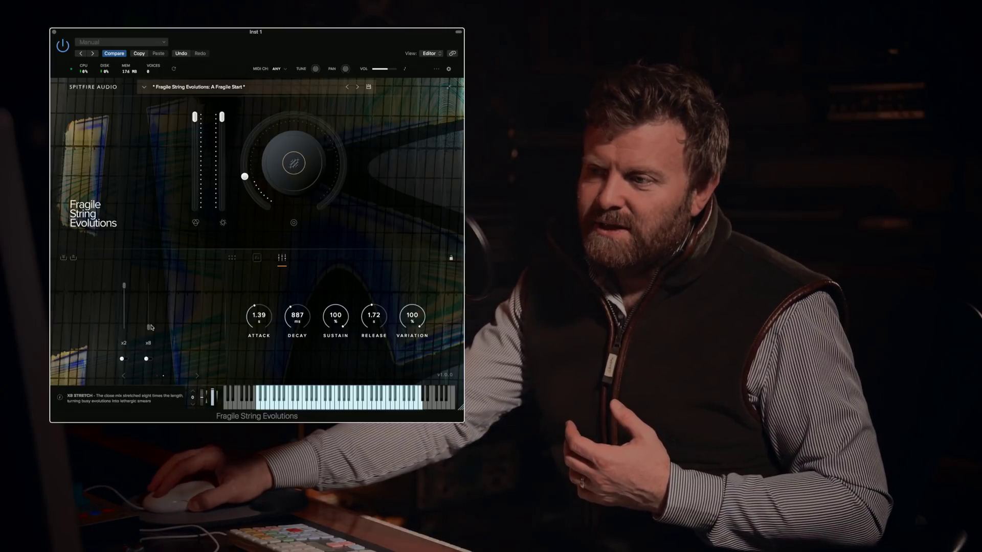
# Flip to the four mic layer faders, then back to the x2 and x8 stretch faders.
pyautogui.click(124, 376)
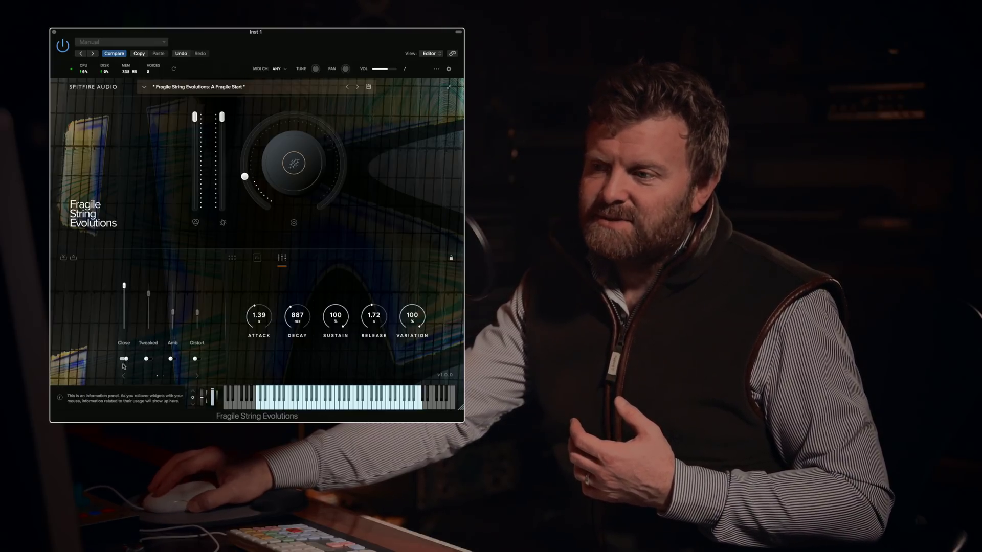
pyautogui.click(198, 377)
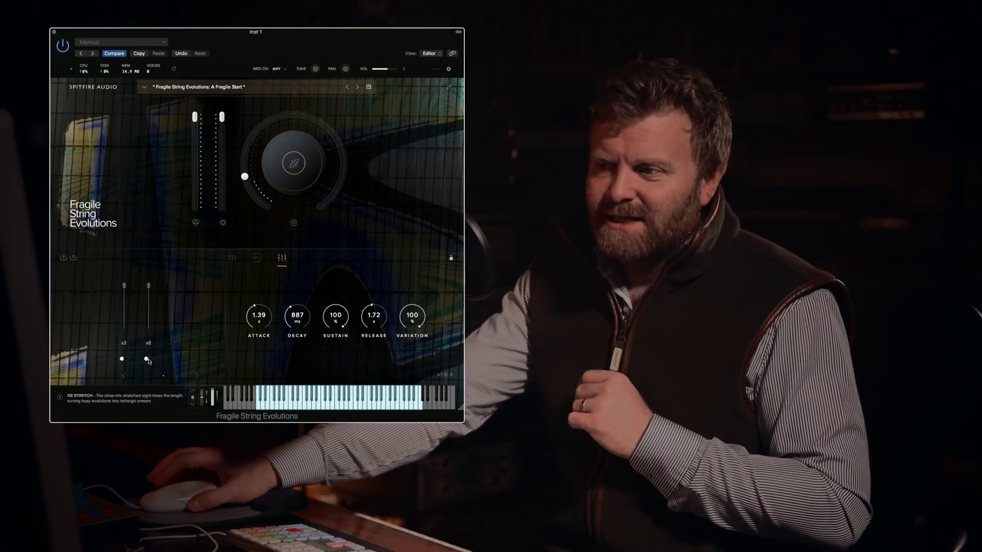
# Bring the Close mic layer down to 72%, then show the tape saturation, delay and reverb effects.
pyautogui.click(198, 375)
pyautogui.click(123, 375)
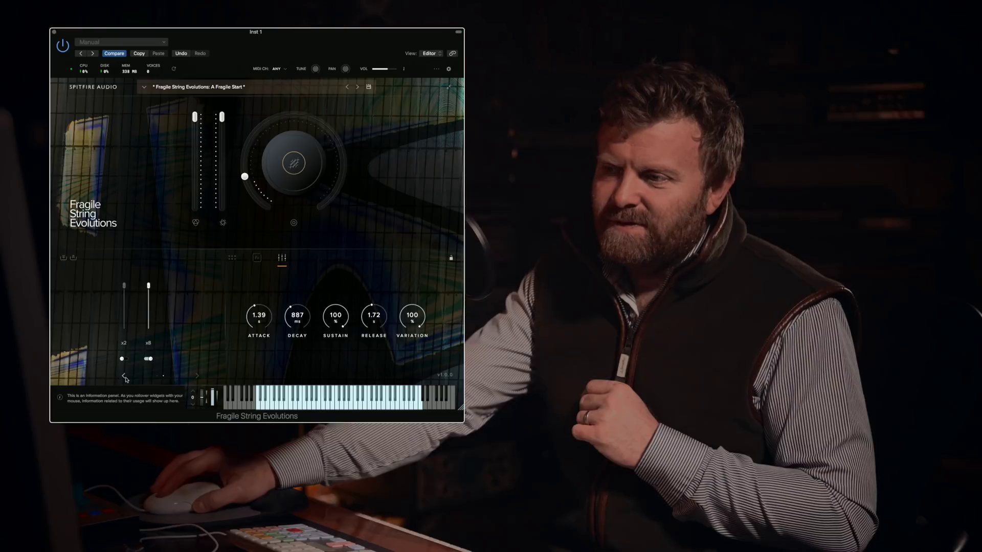
pyautogui.click(124, 375)
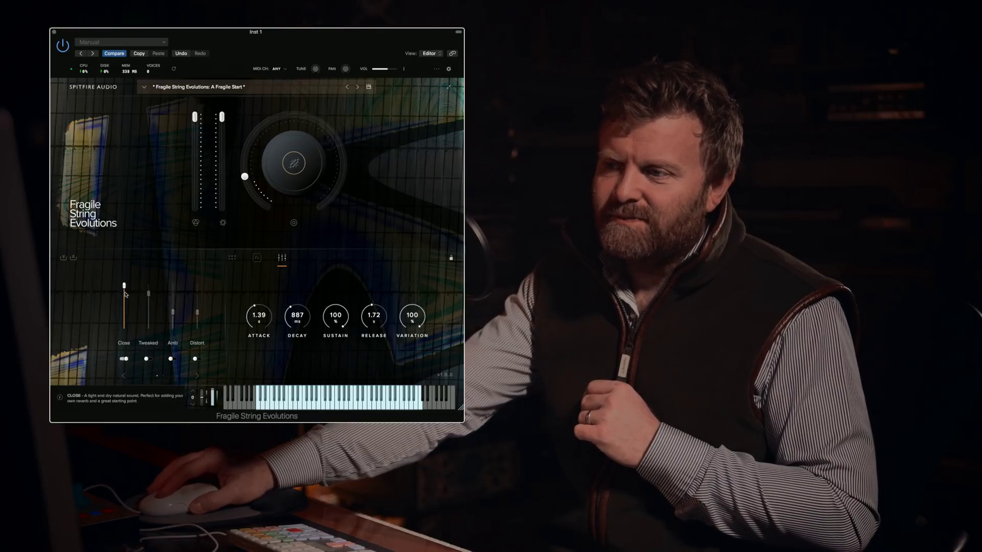
pyautogui.moveTo(123, 286); pyautogui.dragTo(125, 297)
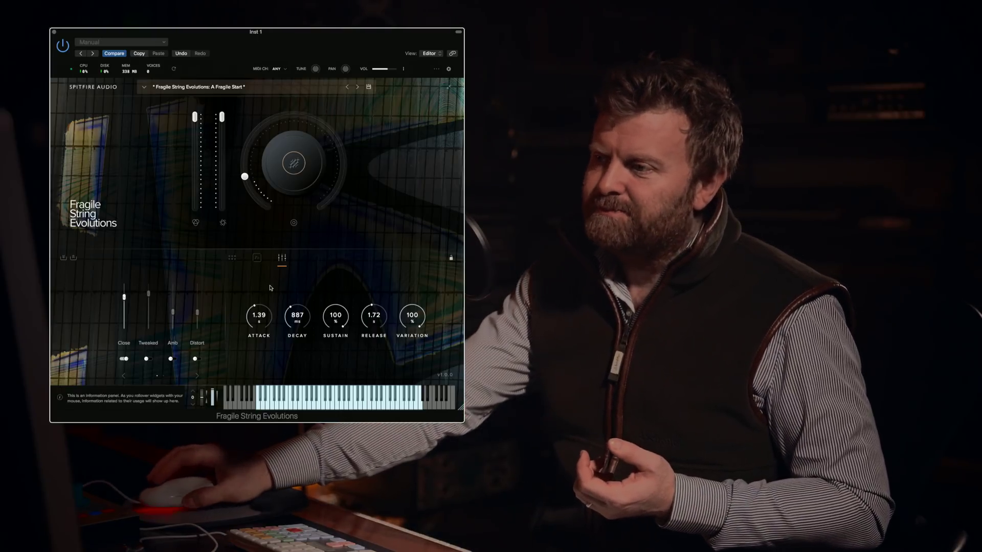
pyautogui.click(257, 258)
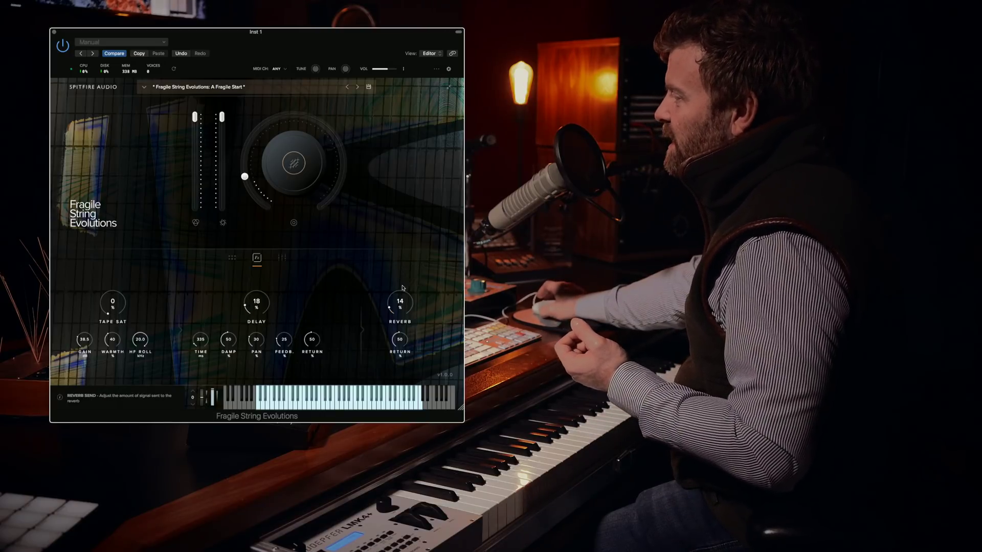
# Nudge the mixer's REVERB send knob up from 14 to 17%.
pyautogui.moveTo(402, 288); pyautogui.dragTo(402, 268)
pyautogui.moveTo(244, 177)
pyautogui.mouseDown()
pyautogui.moveTo(253, 132)
pyautogui.moveTo(266, 194)
pyautogui.mouseUp()
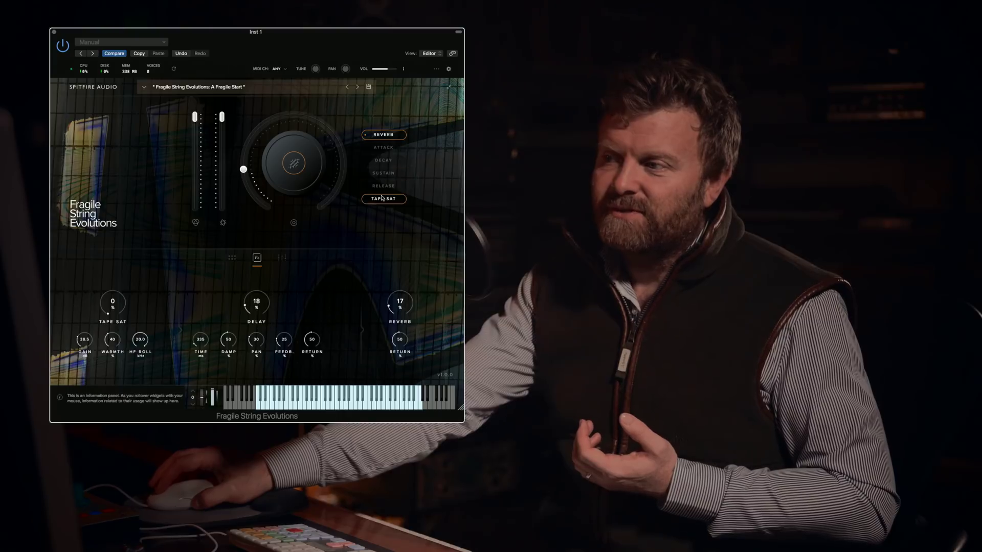
# Point the big knob at attack and lengthen it, then at release set to about 8.65 s.
pyautogui.click(384, 148)
pyautogui.moveTo(274, 116); pyautogui.dragTo(332, 131)
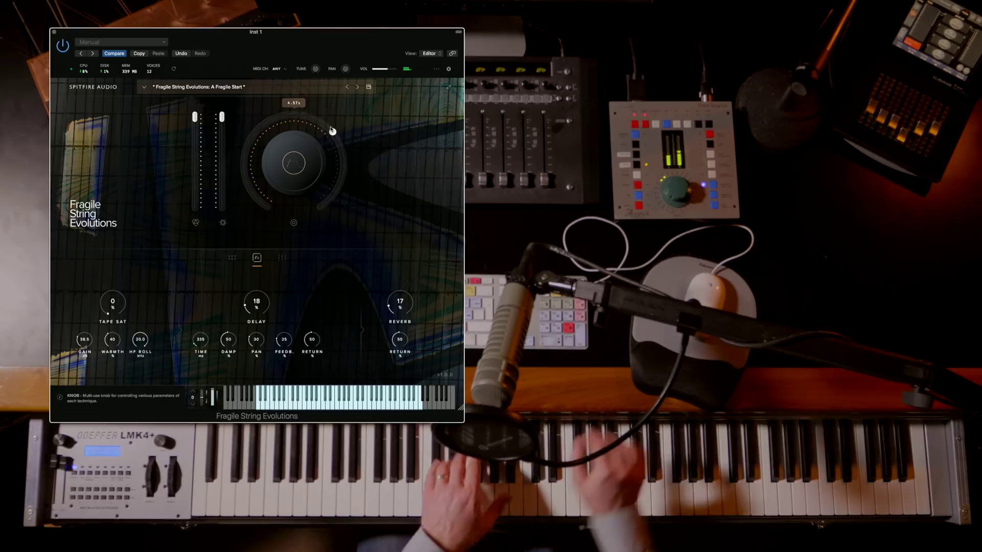
pyautogui.click(290, 164)
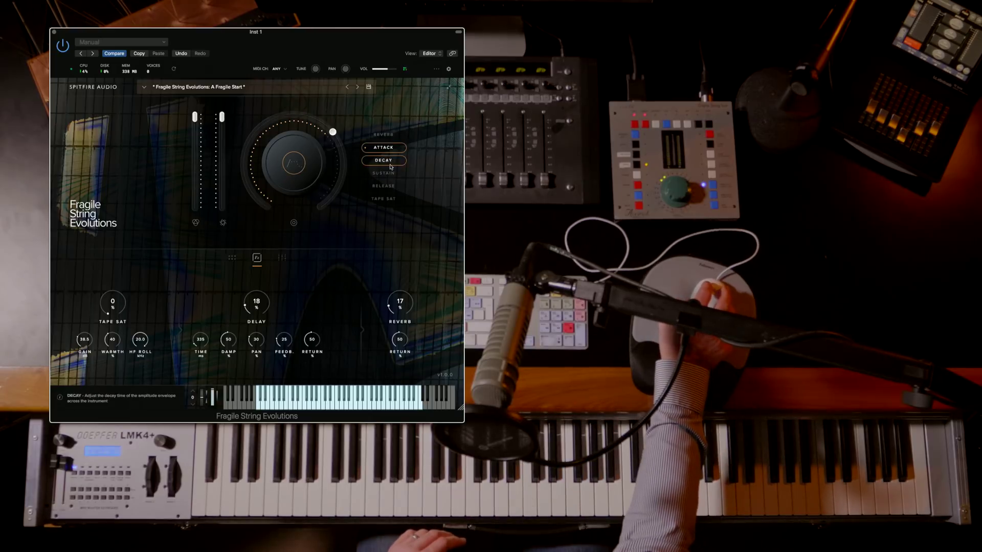
pyautogui.click(392, 187)
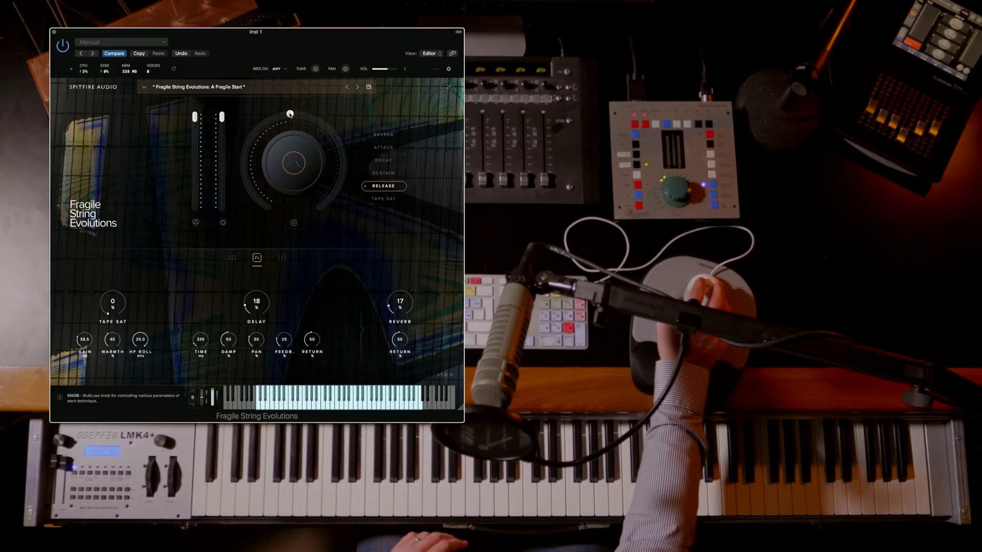
pyautogui.moveTo(321, 123); pyautogui.dragTo(342, 150)
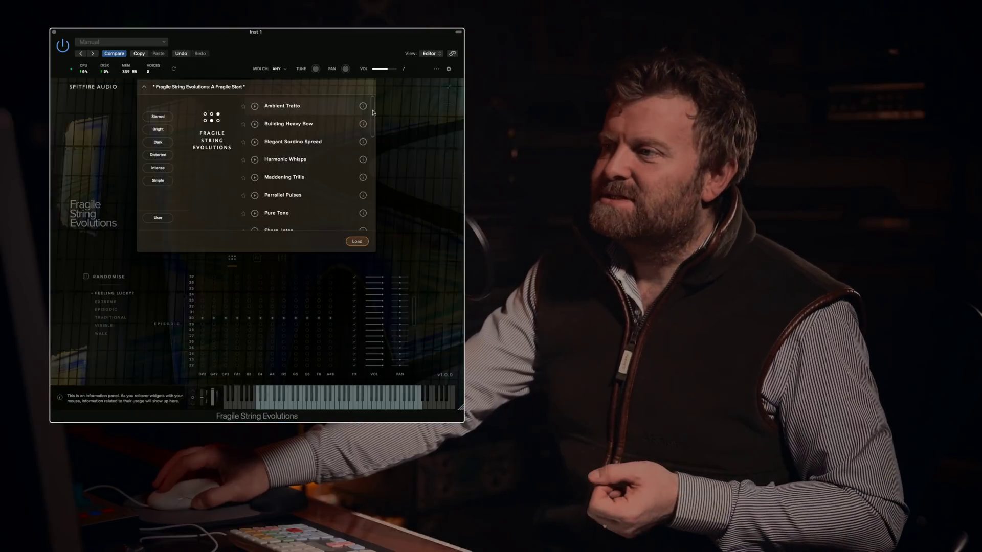
pyautogui.scroll(-1, 372, 117)
pyautogui.moveTo(372, 117)
pyautogui.mouseDown()
pyautogui.moveTo(377, 152)
pyautogui.moveTo(377, 116)
pyautogui.mouseUp()
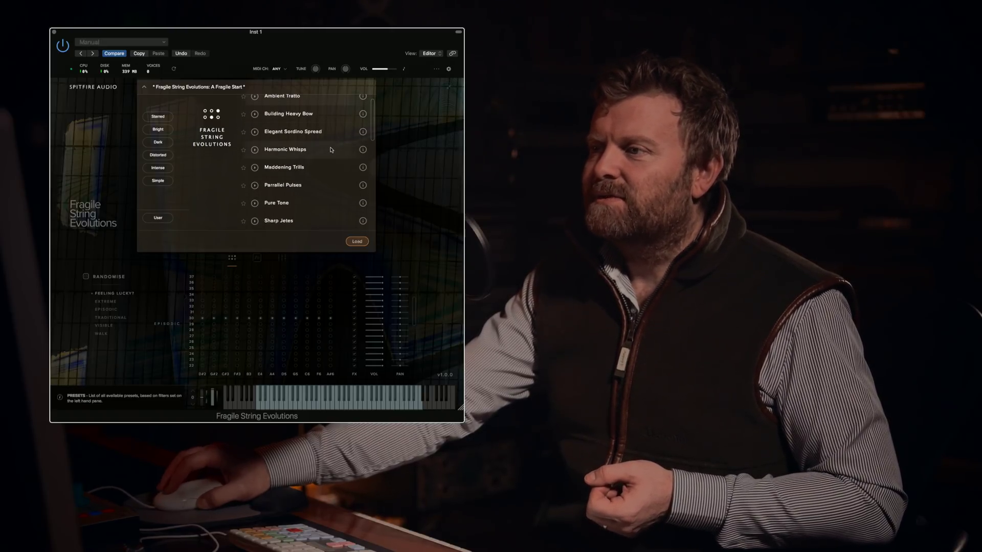
# Select the Harmonic Whisps preset in the browser to audition it.
pyautogui.click(328, 149)
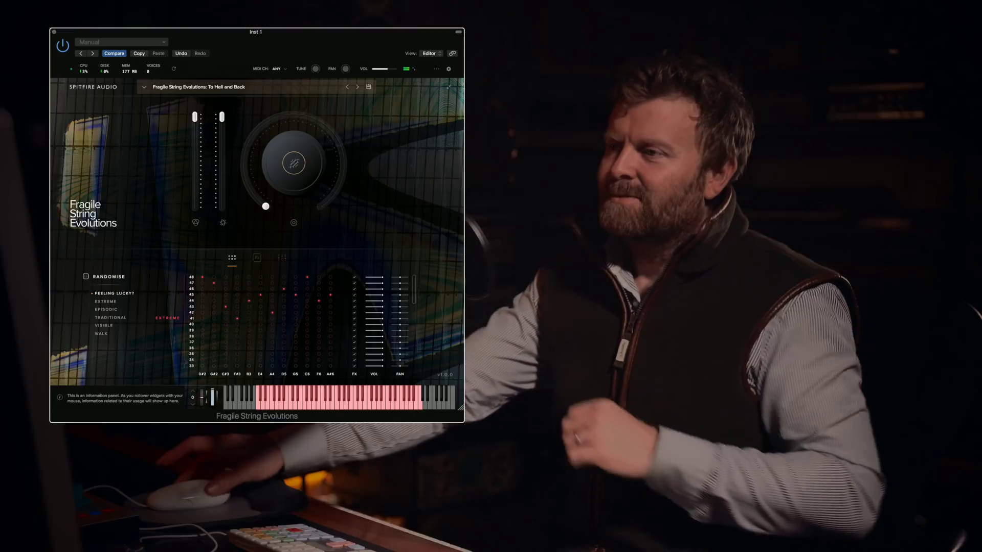
# Bring up the list of factory presets from the preset name bar.
pyautogui.click(338, 87)
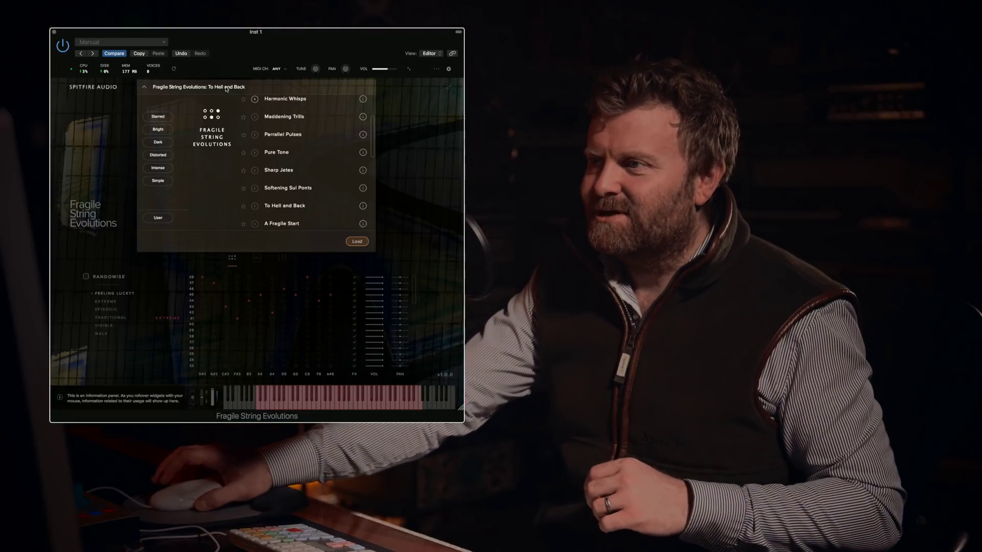